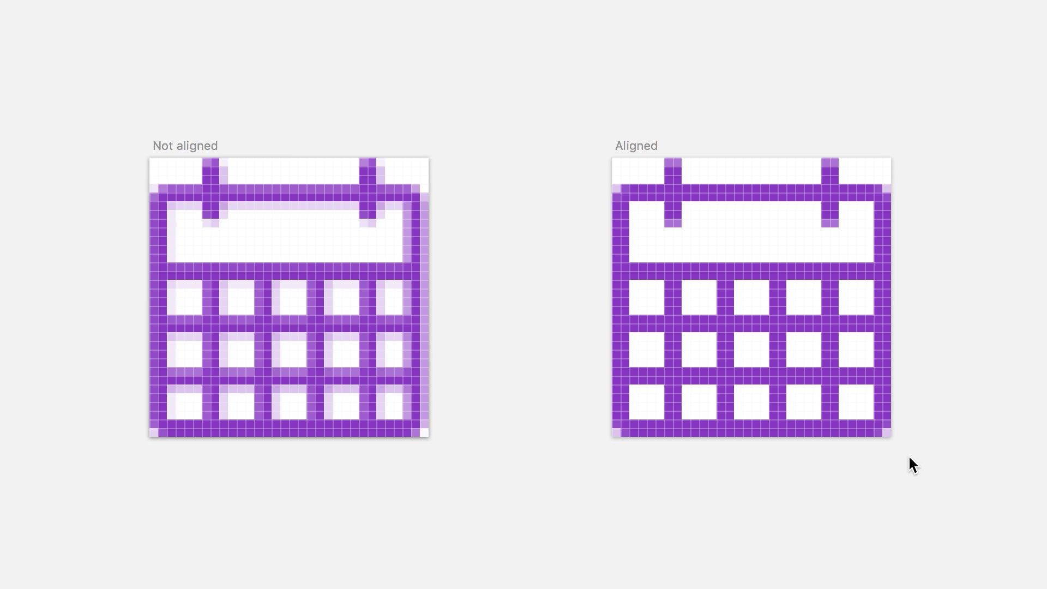
Turn the pixel preview off and back on to compare smooth and pixelated shapes.
click(421, 399)
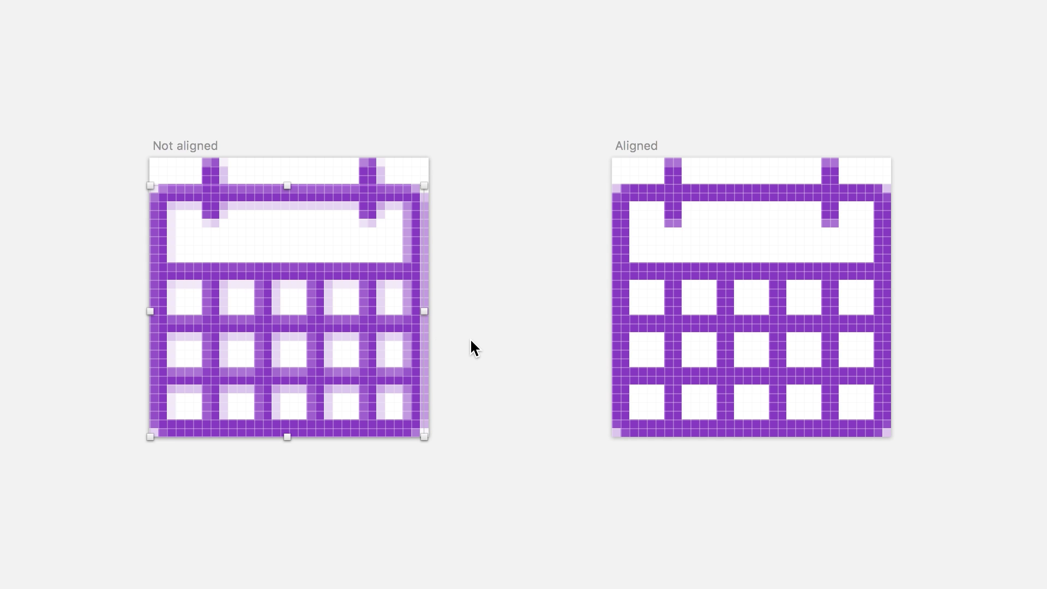
key(Escape)
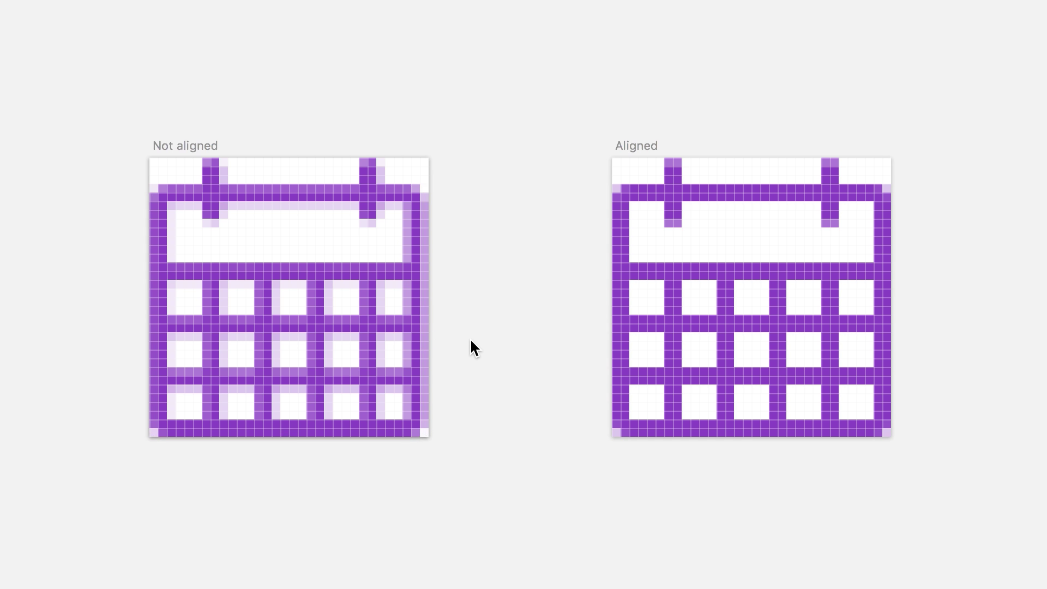
click(939, 70)
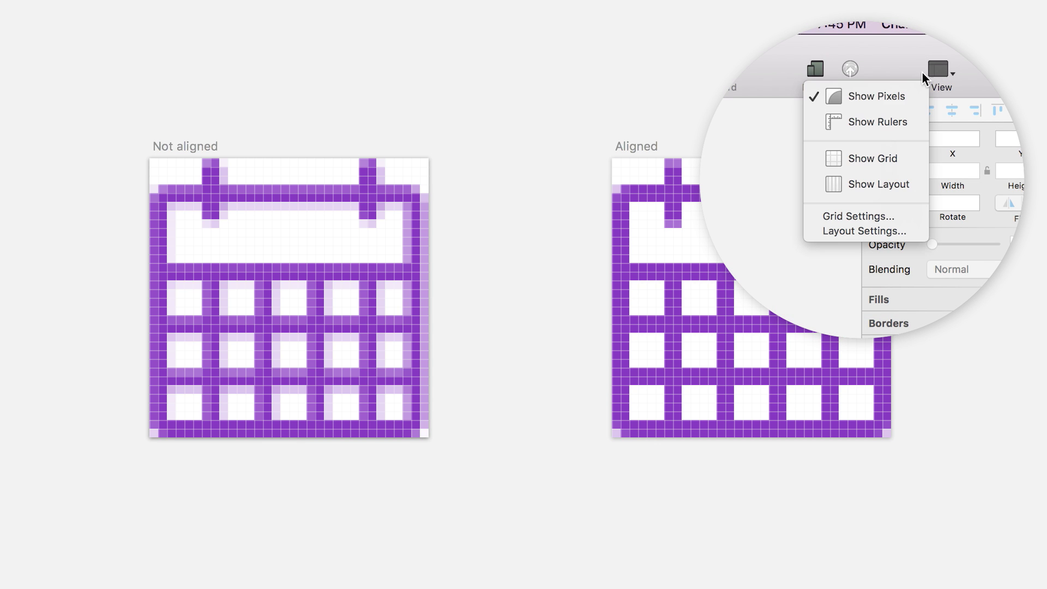
click(886, 97)
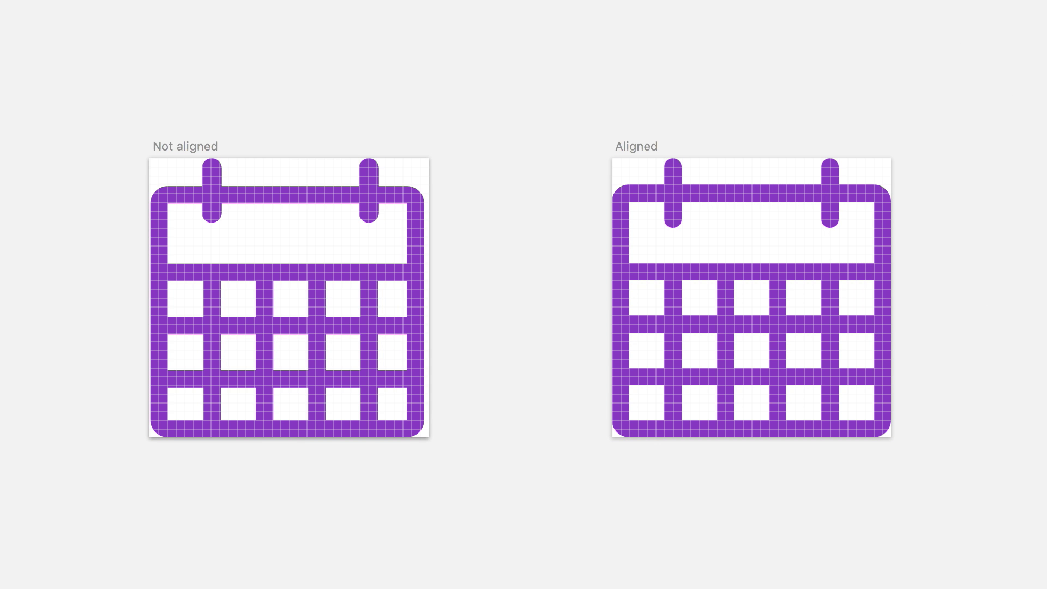
key(ctrl+p)
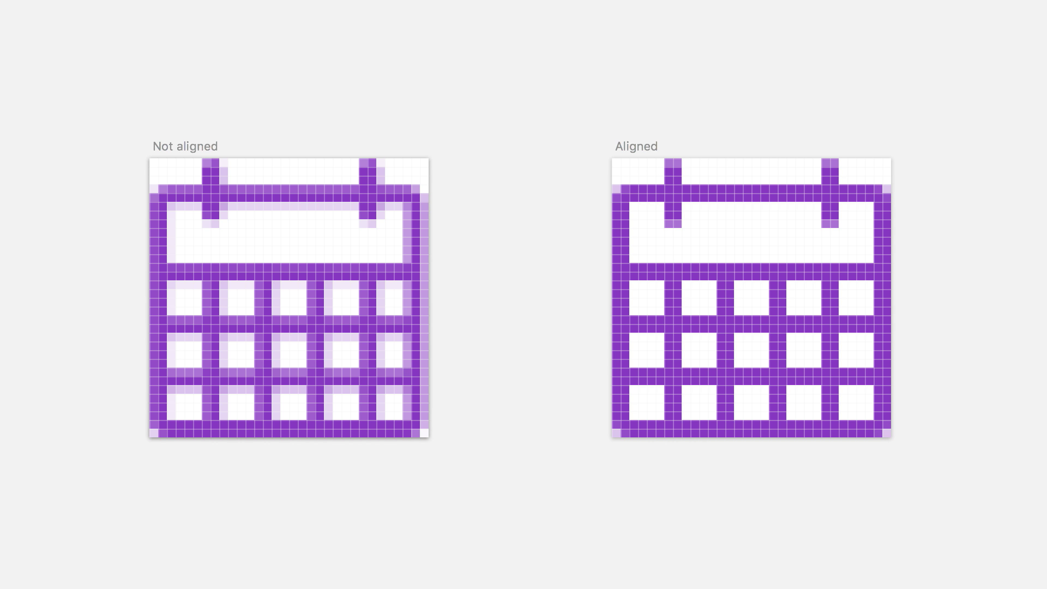
Zoom out to see both calendar icons near actual size.
click(204, 194)
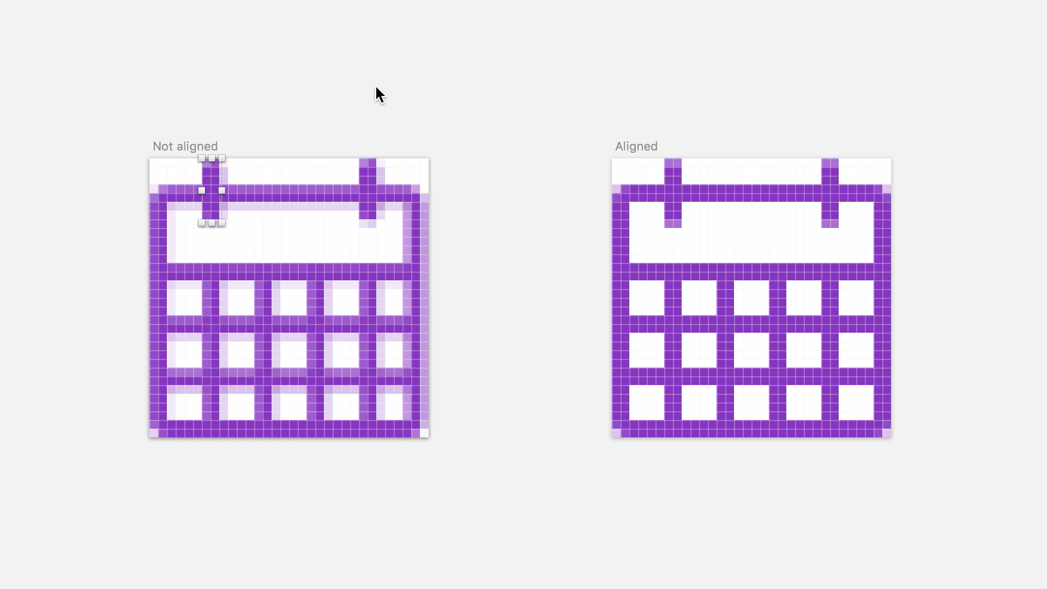
click(374, 59)
key(super+minus)
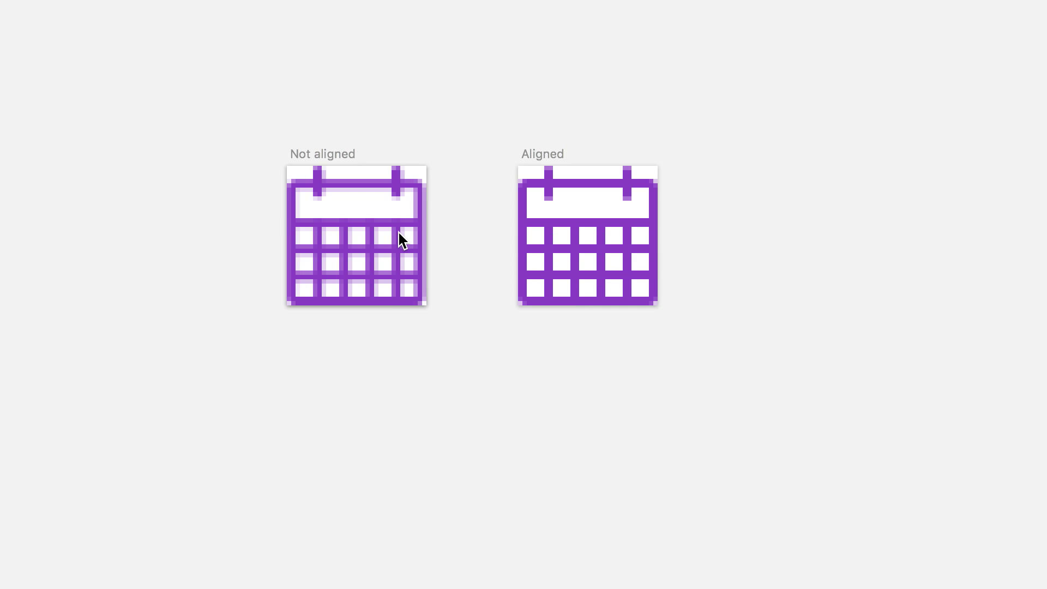
key(super+minus)
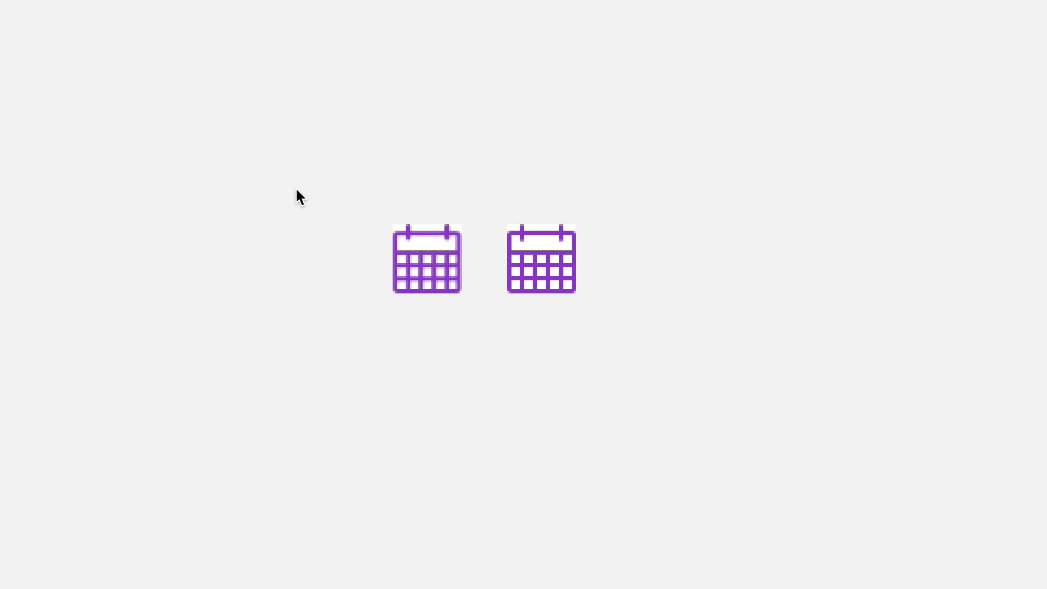
key(super+minus)
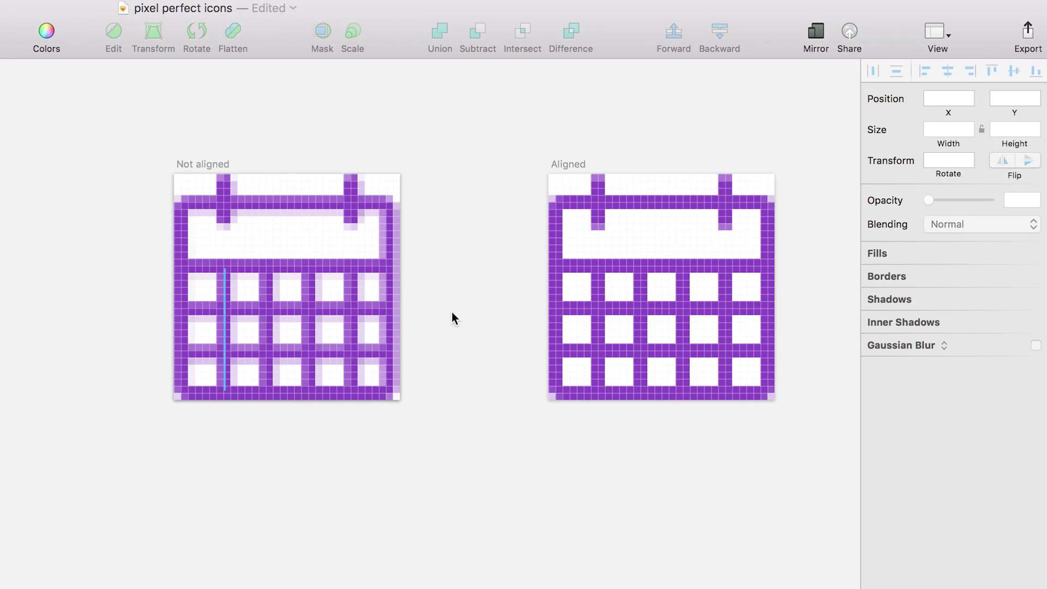
Snap the outer frame's corner points to whole-pixel Y values 3 and 332.
click(374, 204)
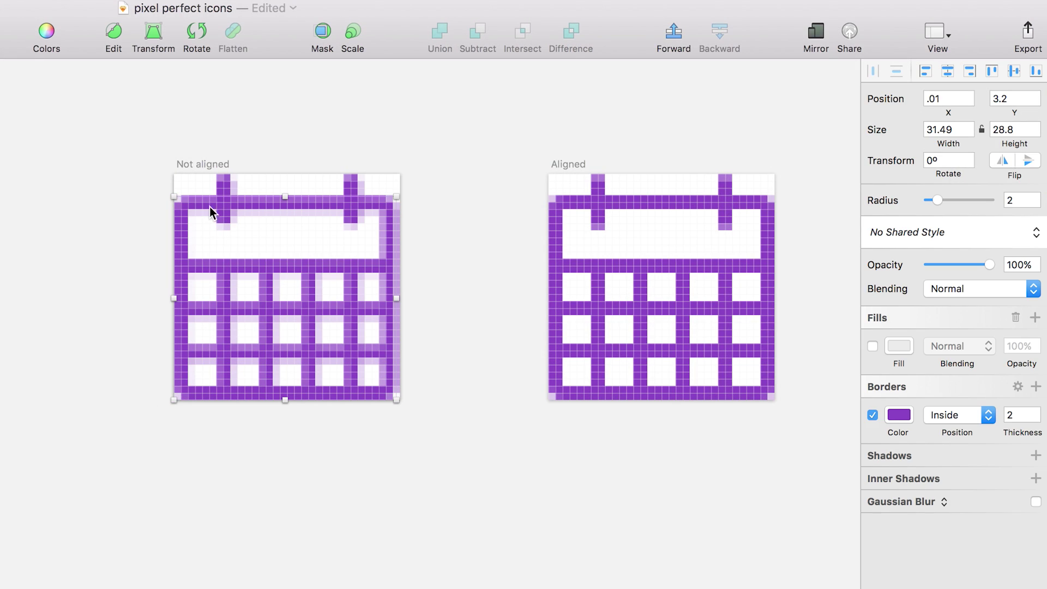
double_click(185, 205)
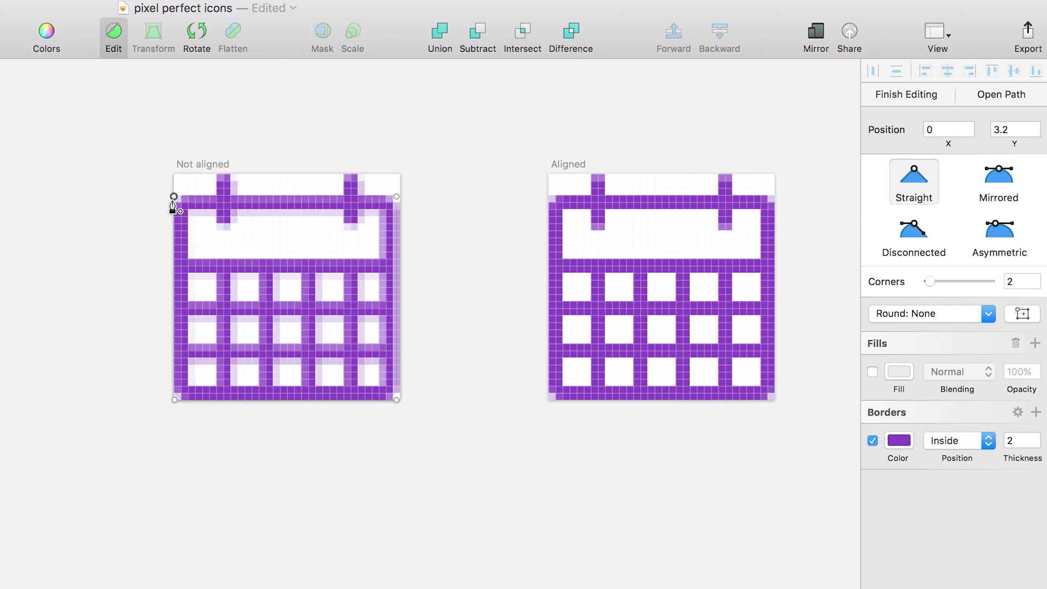
click(1002, 129)
text(3)
key(Tab)
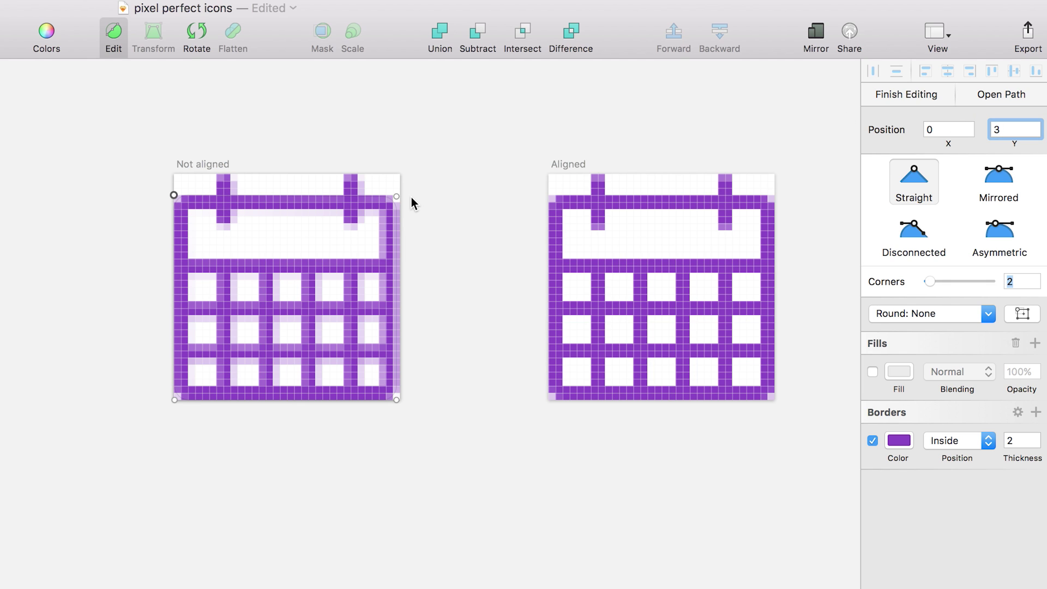
click(396, 197)
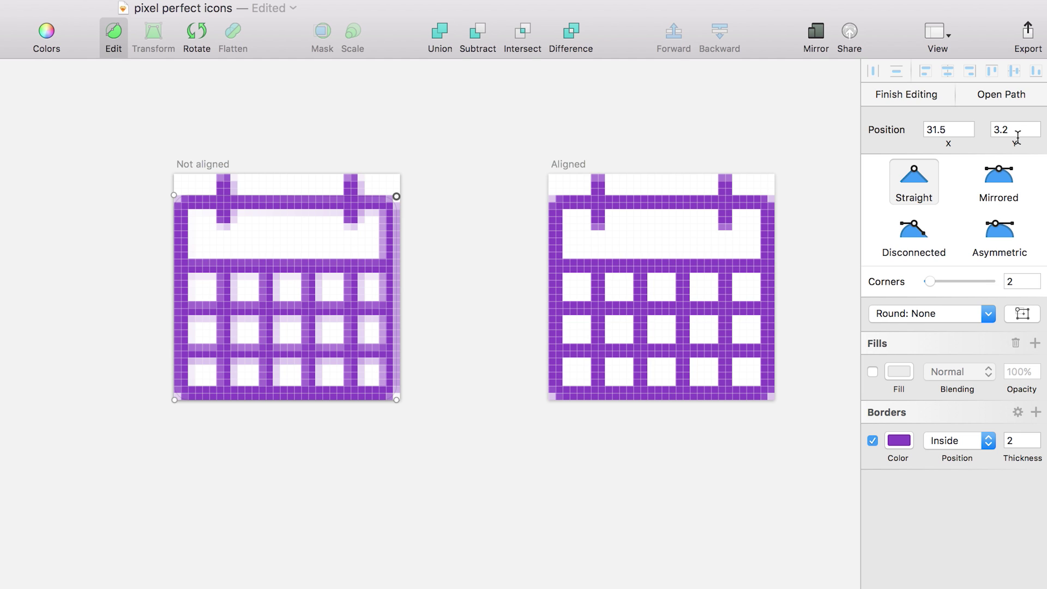
drag(1028, 129, 888, 129)
text(332)
key(Tab)
click(397, 400)
Set the first horizontal grid line to run from (2, 13) to (30, 13).
click(217, 265)
key(Return)
click(946, 129)
text(2)
key(Tab)
text(13)
key(Return)
key(Escape)
key(Return)
click(946, 128)
text(30)
key(Tab)
text(13)
key(Return)
key(Escape)
Set the lower horizontal grid line's start X to 2 and end X to 30.
click(299, 306)
click(949, 129)
key(shift+Tab)
key(shift+Tab)
text(2)
key(Tab)
click(322, 351)
click(949, 129)
text(30)
key(Tab)
key(Return)
key(Escape)
Set the vertical grid line's endpoints to (7, 13) and (7, 30).
text(7)
key(Tab)
text(13)
key(Tab)
text(7)
key(Tab)
text(30)
scroll(170, 269, up, 5)
scroll(169, 259, right, 2)
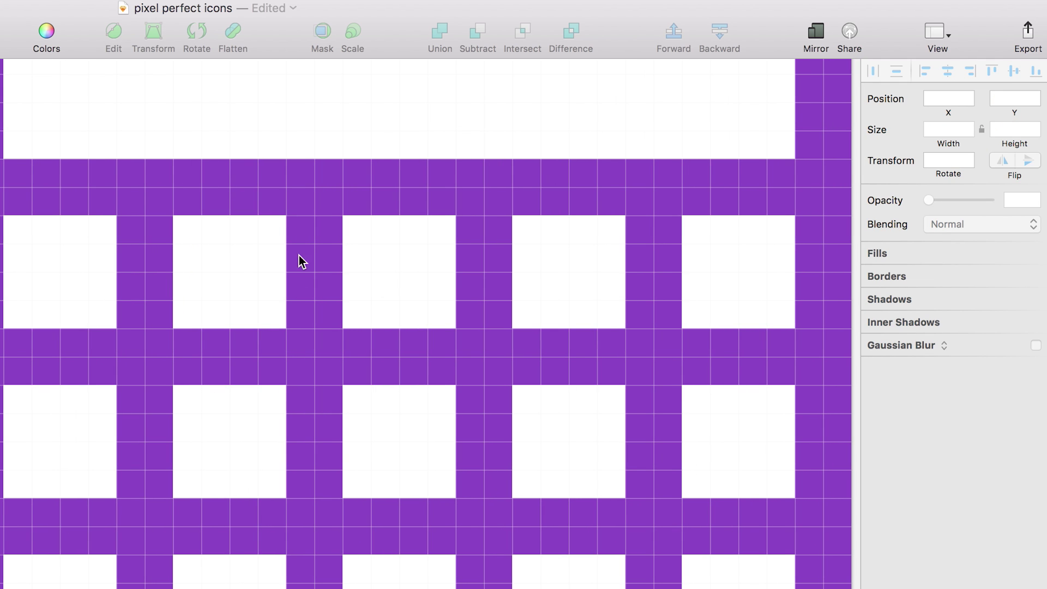
scroll(181, 218, up, 10)
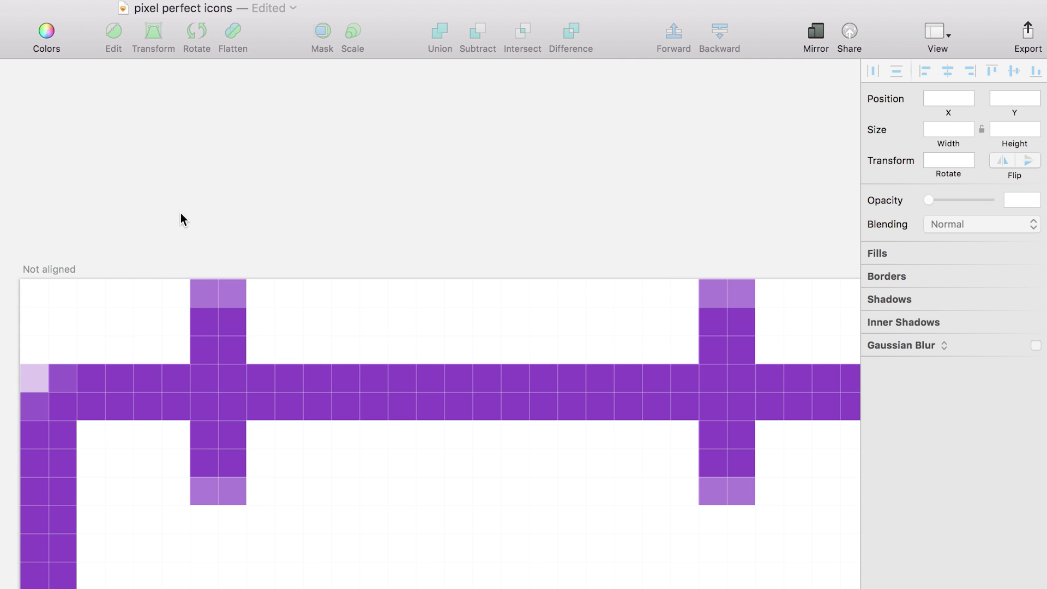
click(51, 385)
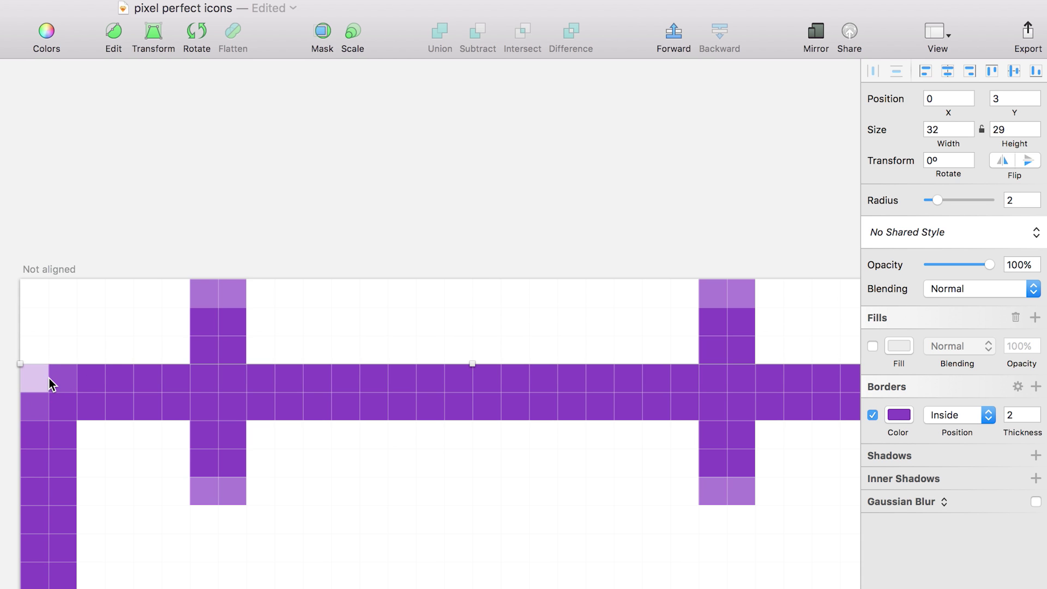
click(939, 33)
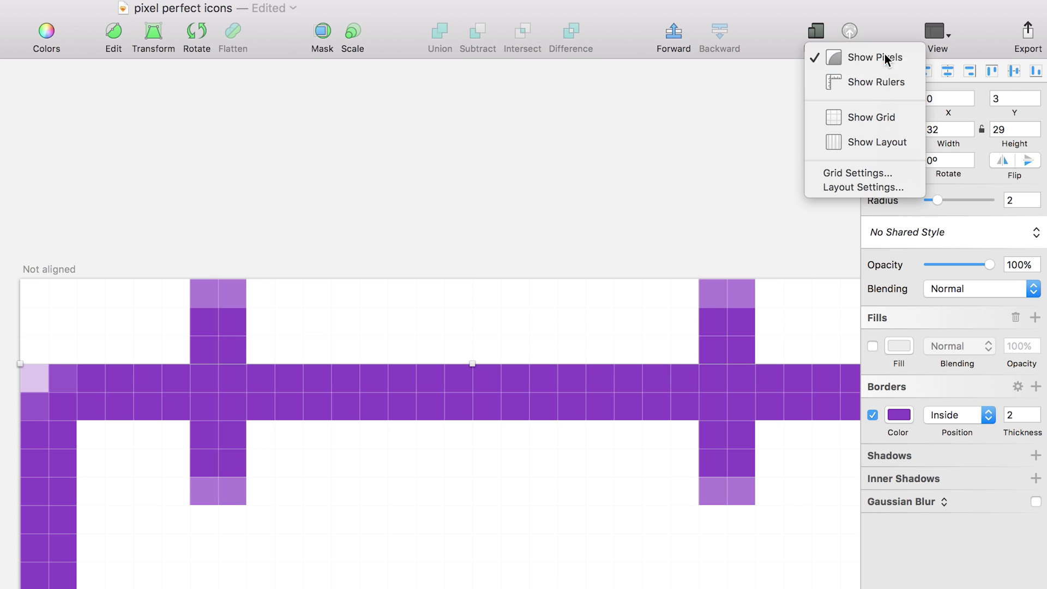
click(888, 56)
click(935, 34)
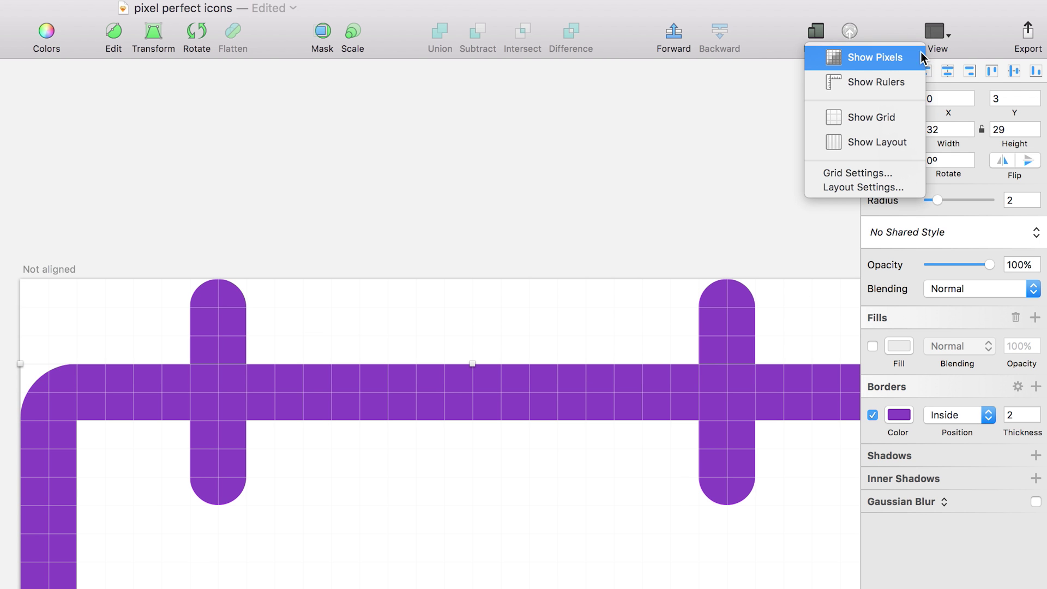
click(880, 59)
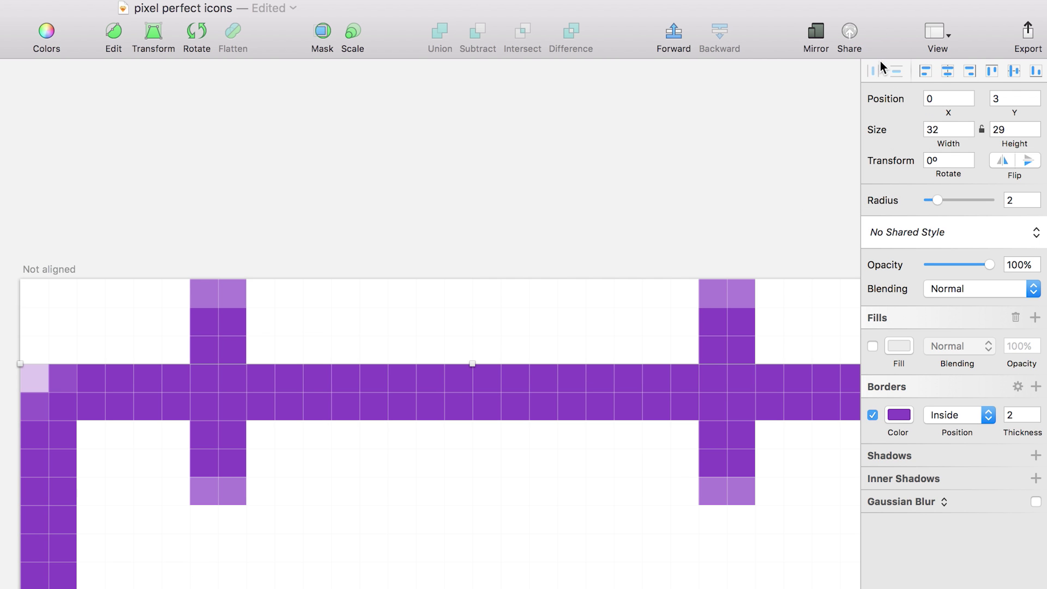
click(507, 168)
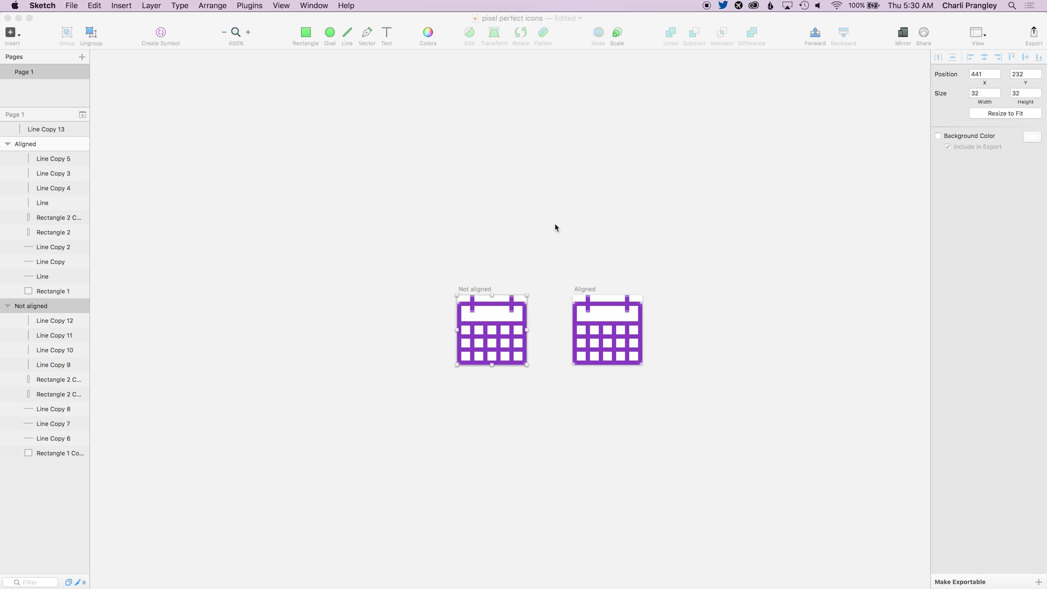
Return to the Sketch window and select the 'Not aligned' artboard by its title.
click(507, 275)
click(482, 293)
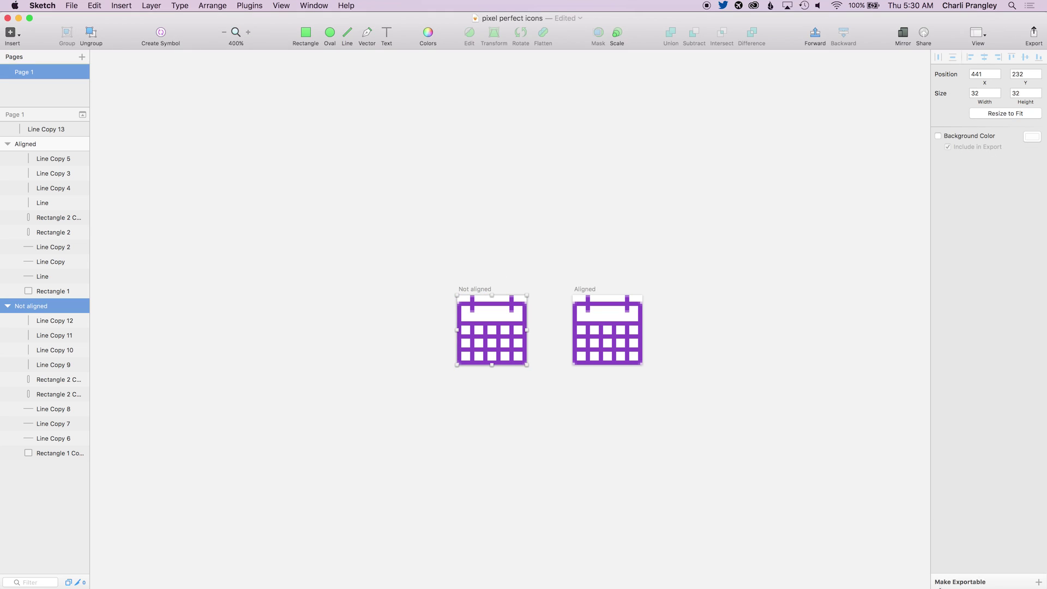
Add 1x, 2x and 3x PNG export sizes and save them to the Pixel perfect folder.
click(959, 582)
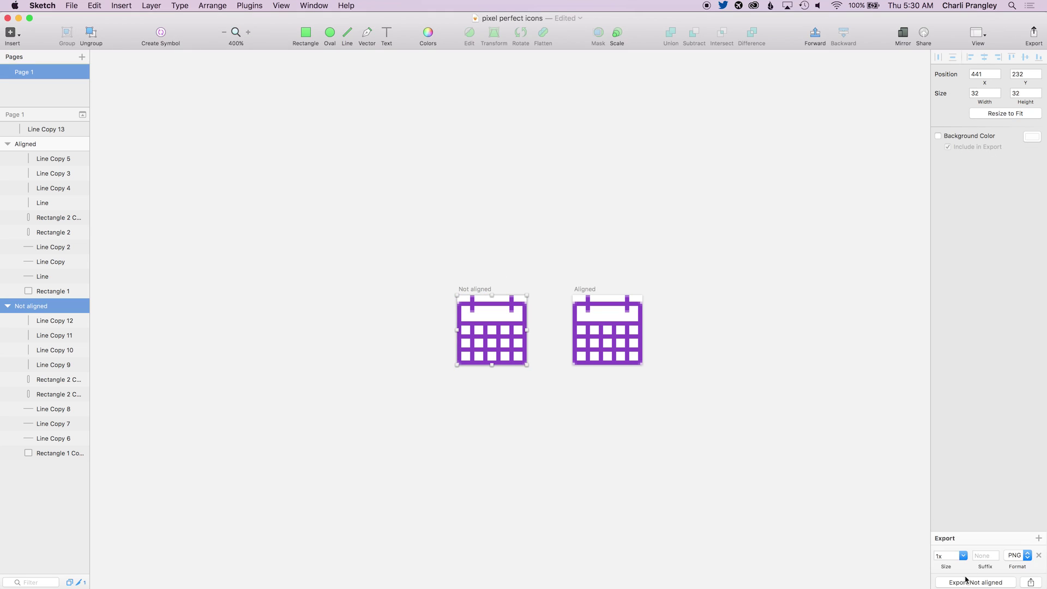
click(1038, 538)
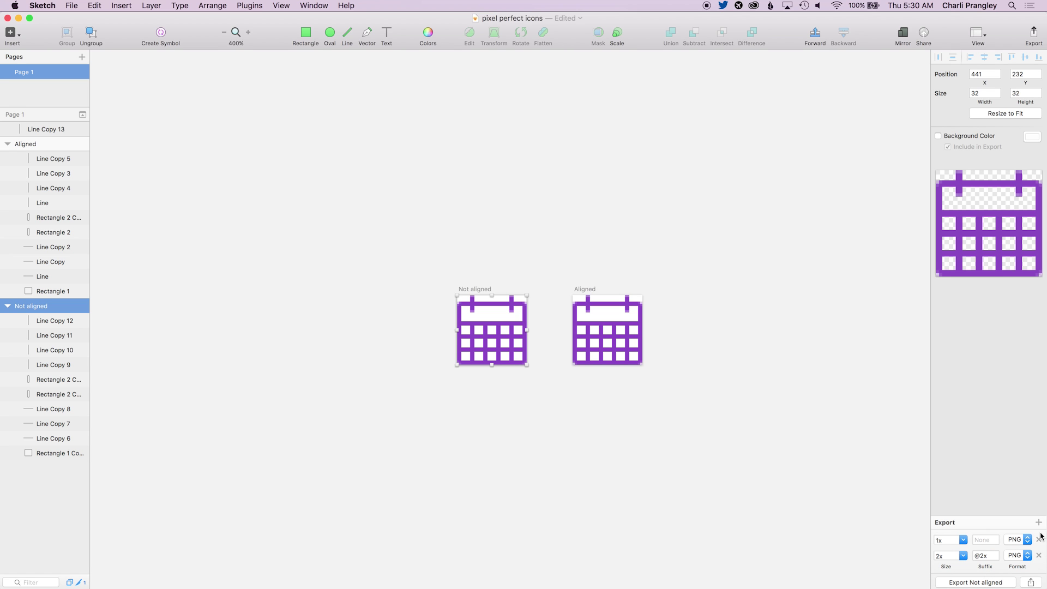
click(1038, 522)
click(963, 555)
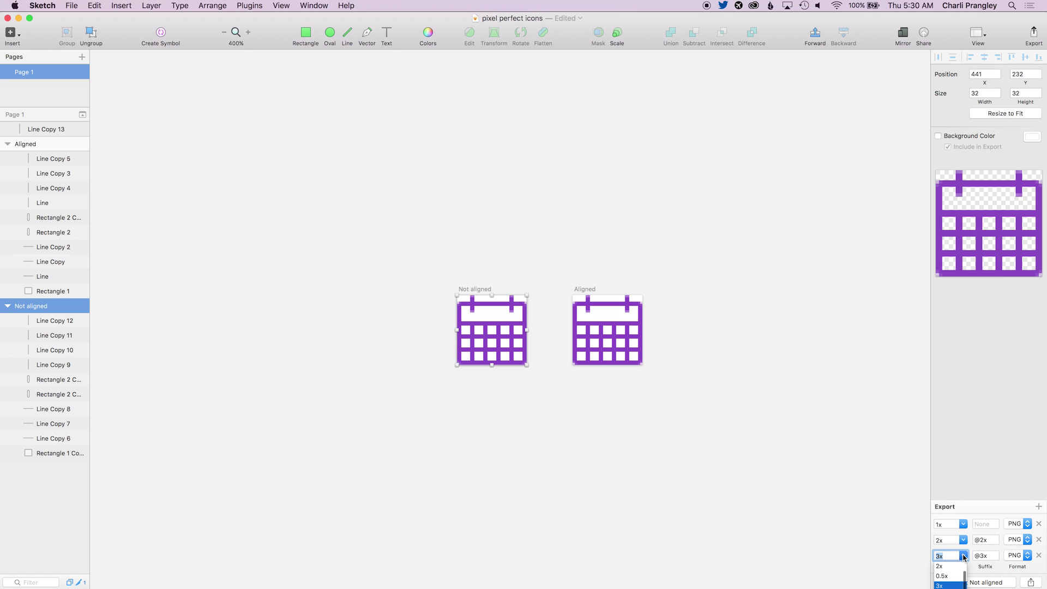
scroll(952, 578, up, 1)
click(992, 513)
click(968, 581)
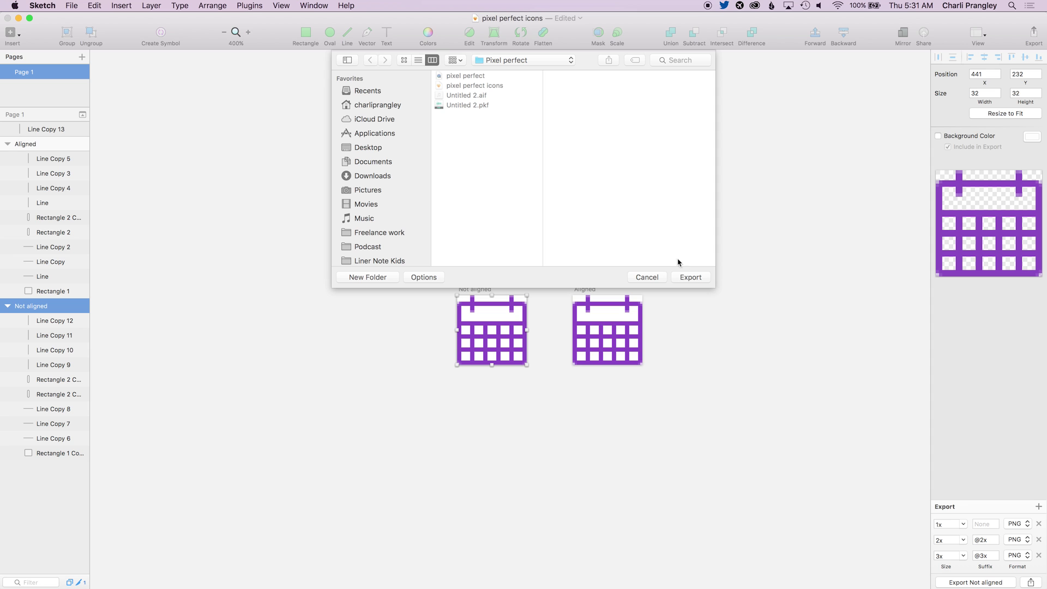
click(688, 278)
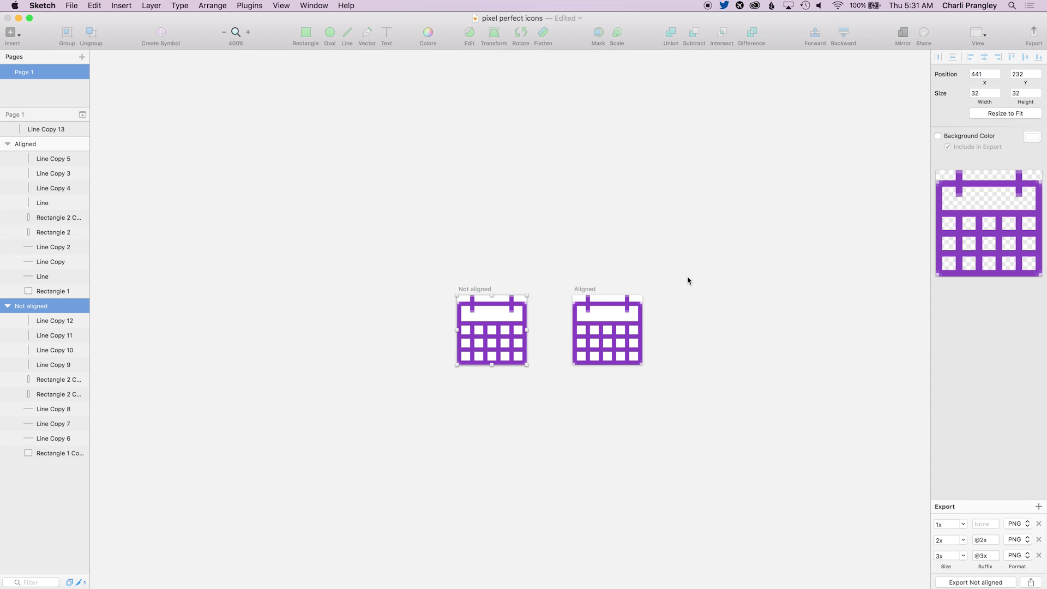